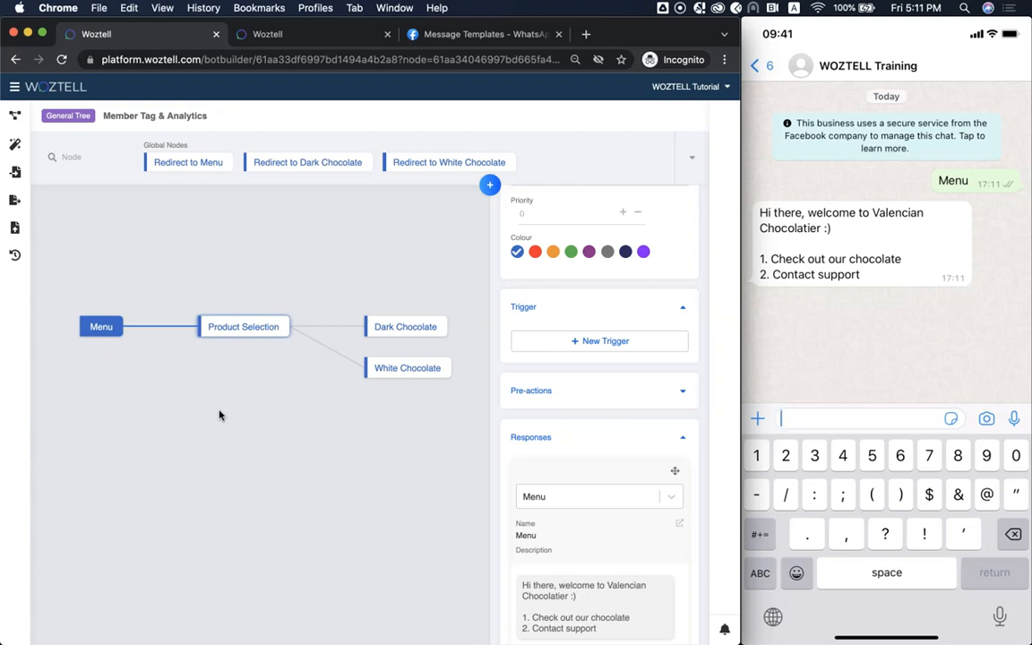
# Reply "1" to the welcome menu and "1" to the product question in the WhatsApp test chat.
pyautogui.write('1')
pyautogui.press('Return')
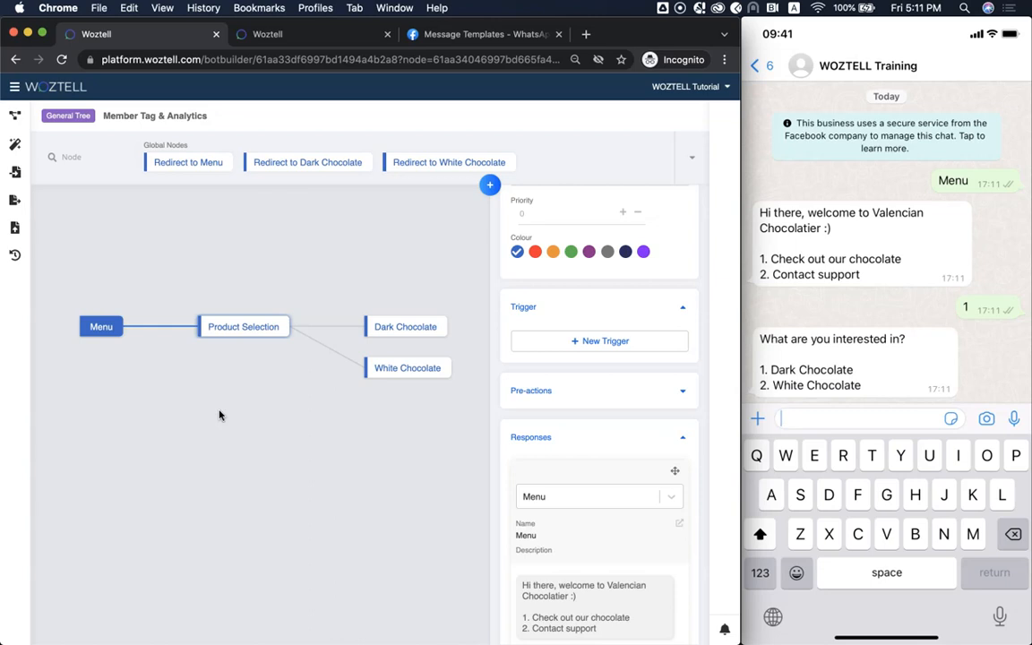
pyautogui.write('1')
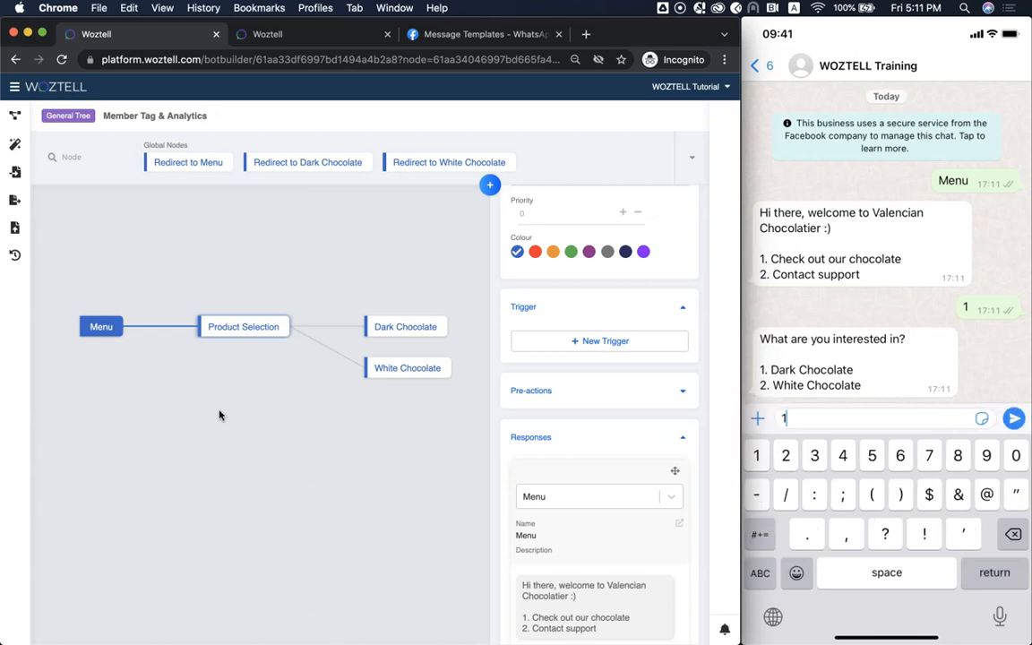
pyautogui.press('Return')
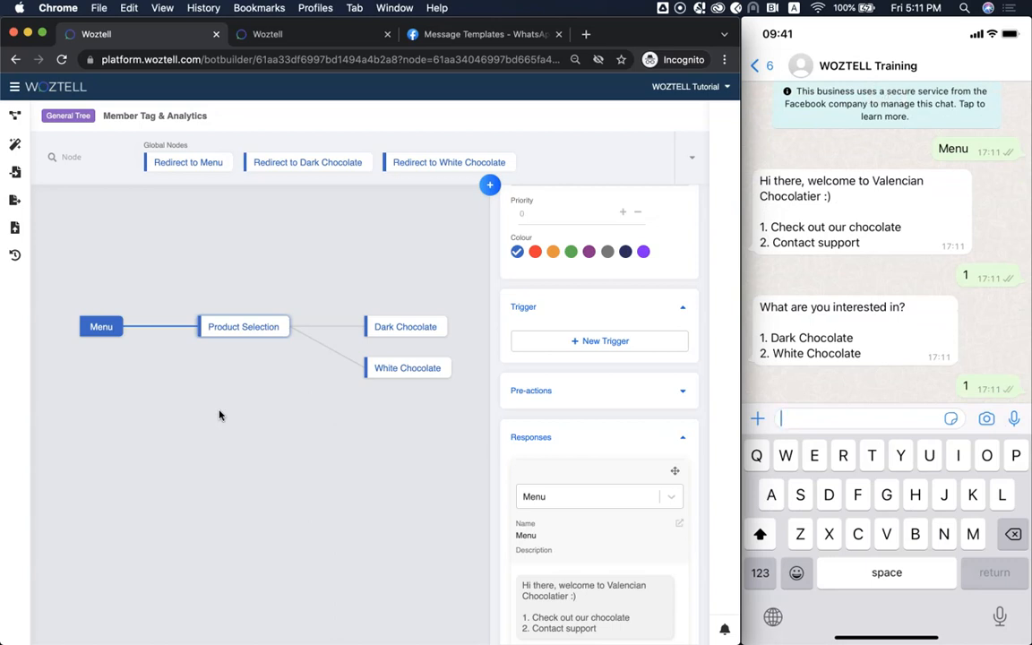
# Send "White chocolate" in the WhatsApp chat to test the keyword redirect.
pyautogui.write('Whit')
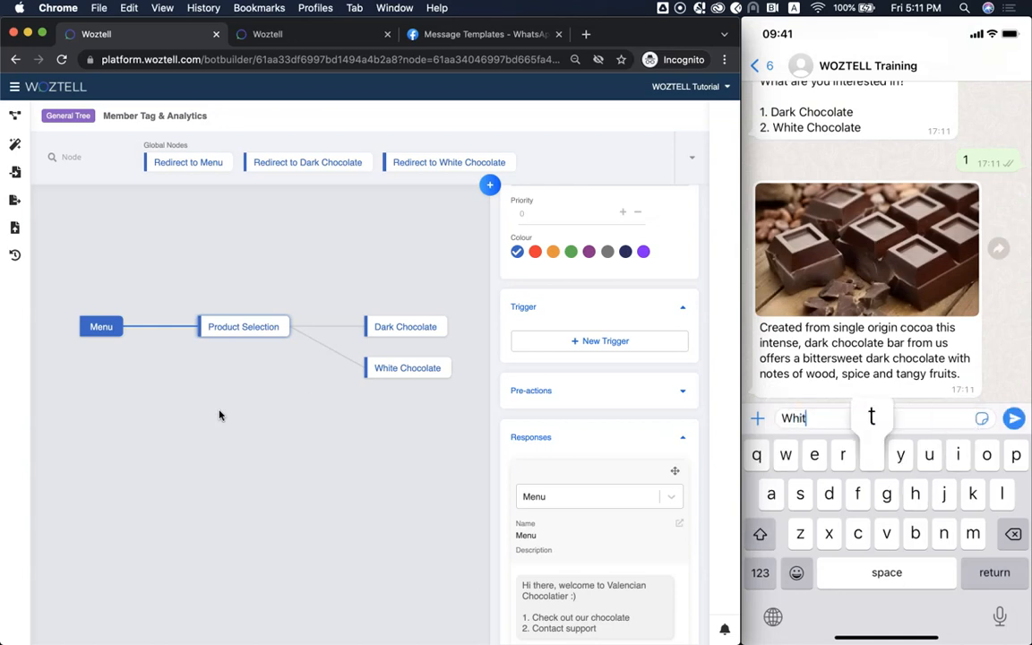
pyautogui.write('e chocolate')
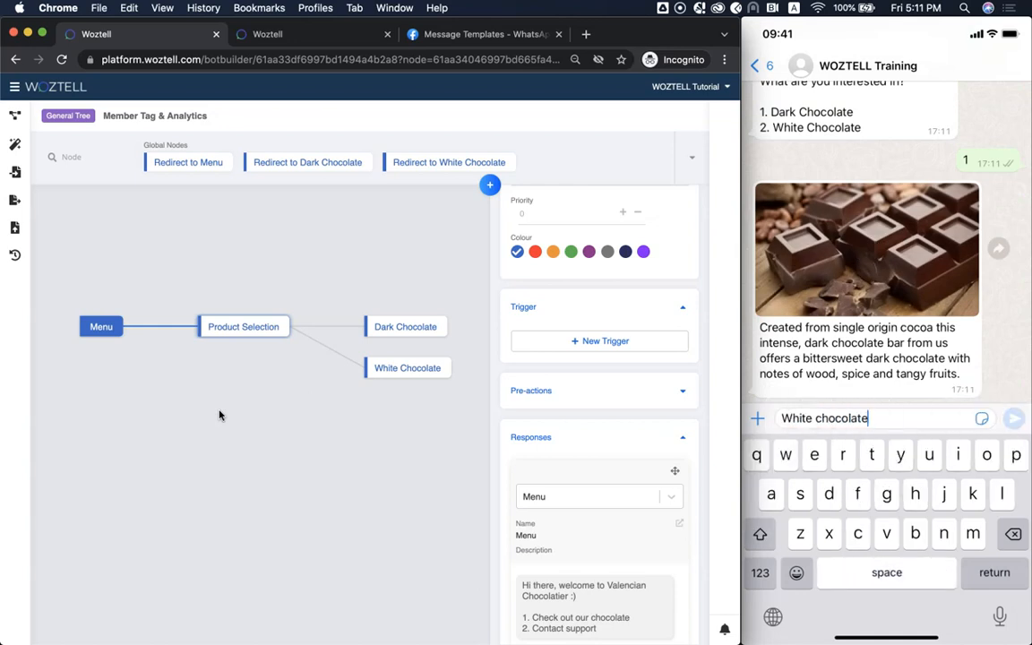
pyautogui.press('Return')
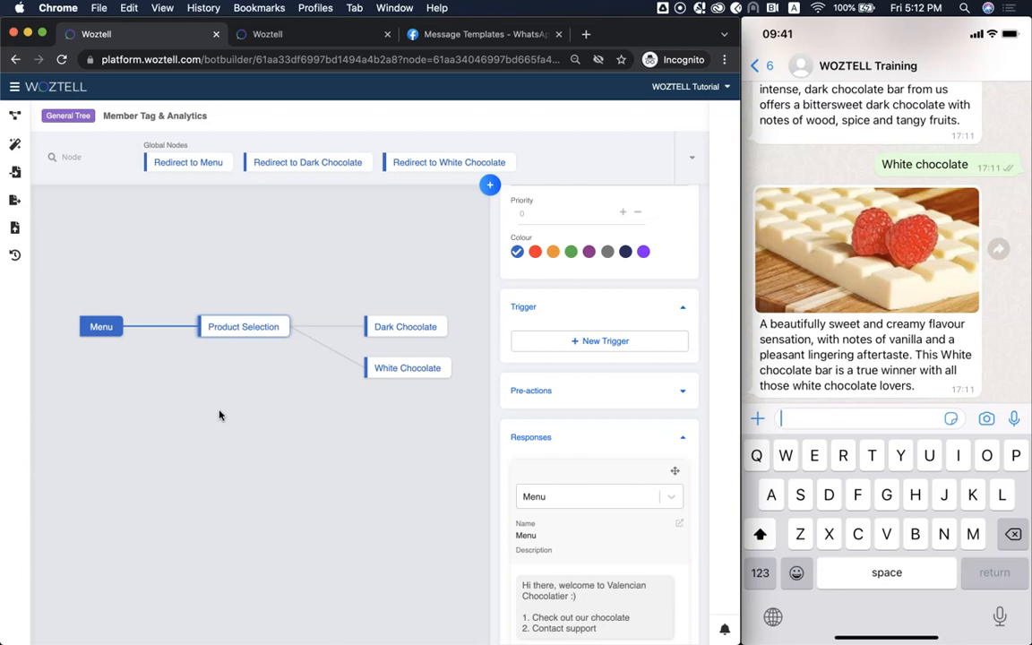
# Open the Dark Chocolate node's settings and enable Member Tagging.
pyautogui.click(320, 360)
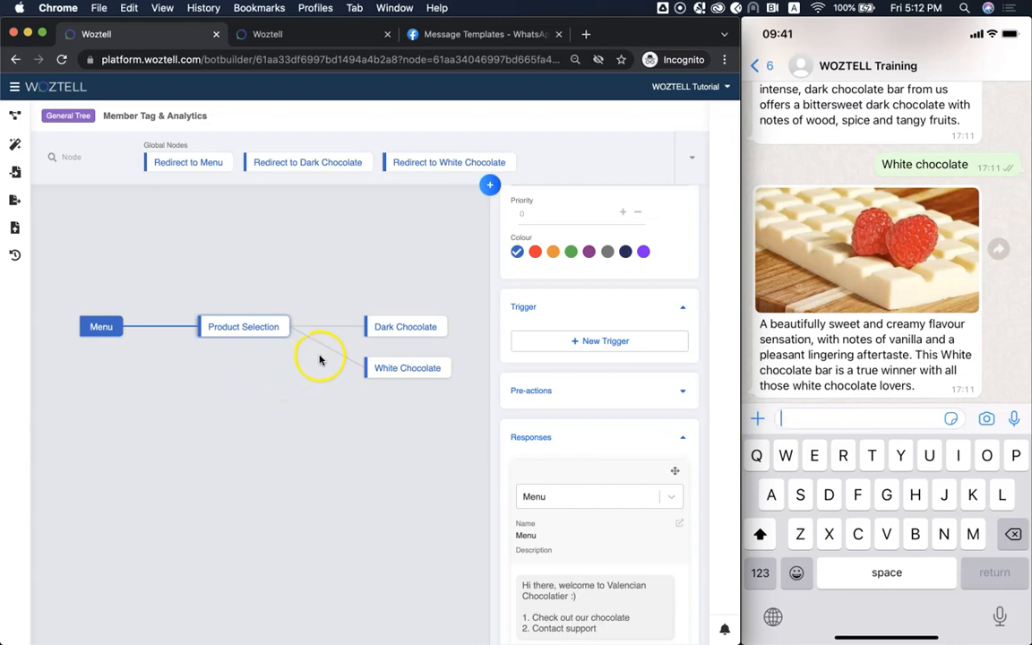
pyautogui.click(380, 329)
pyautogui.scroll(-5, 624, 299)
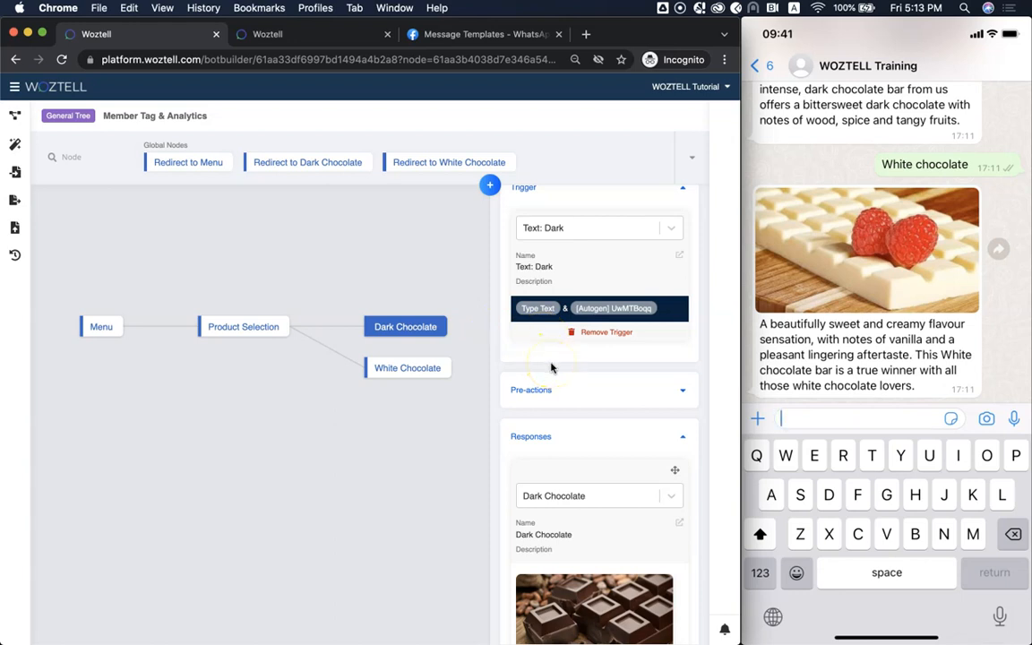
pyautogui.scroll(-10, 551, 367)
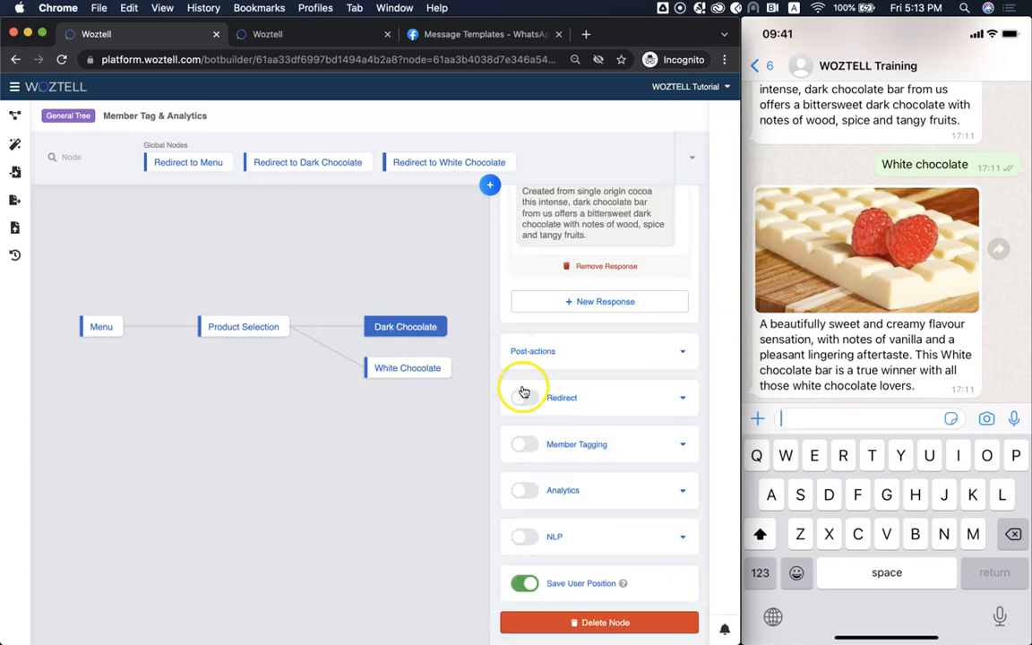
pyautogui.click(525, 447)
pyautogui.scroll(-2, 568, 407)
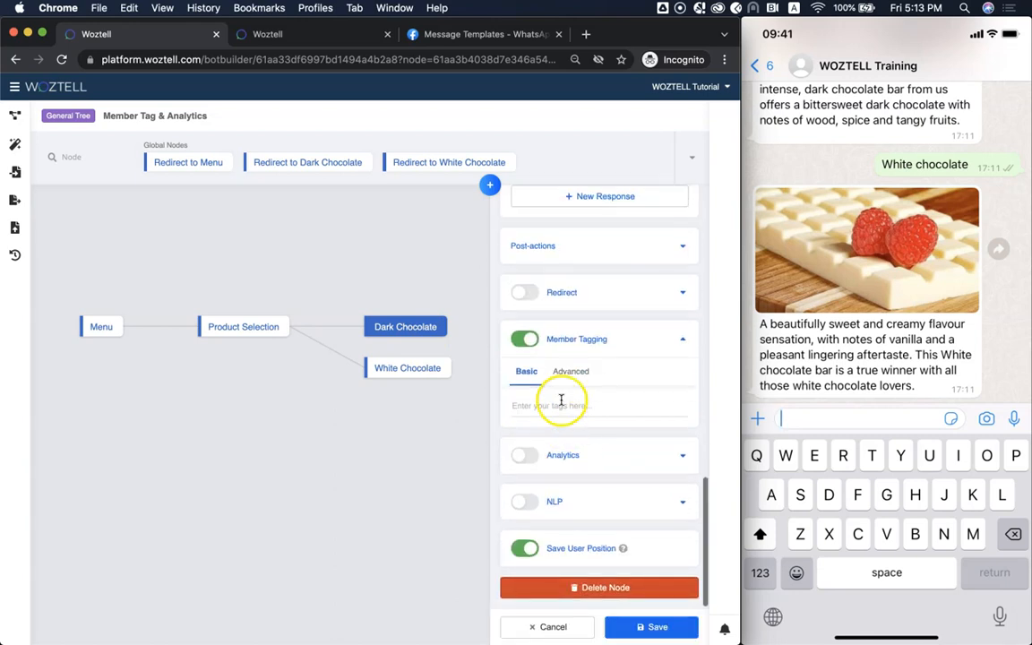
# Add the basic member tag "Interested in Dark Chocolate" to the Dark Chocolate node and save it.
pyautogui.click(561, 399)
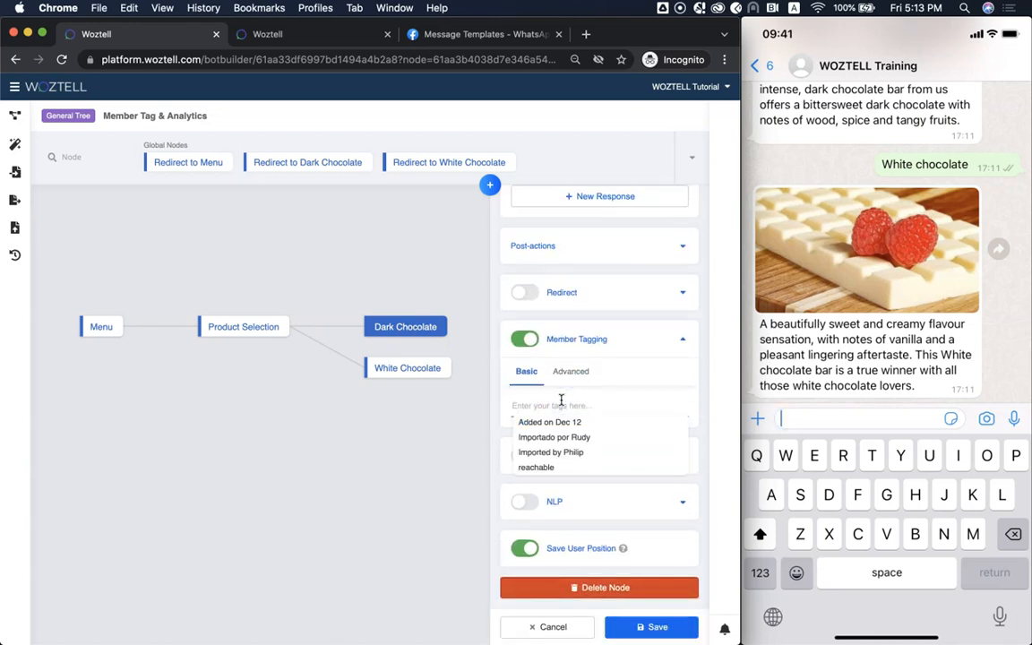
pyautogui.write('Interested in ')
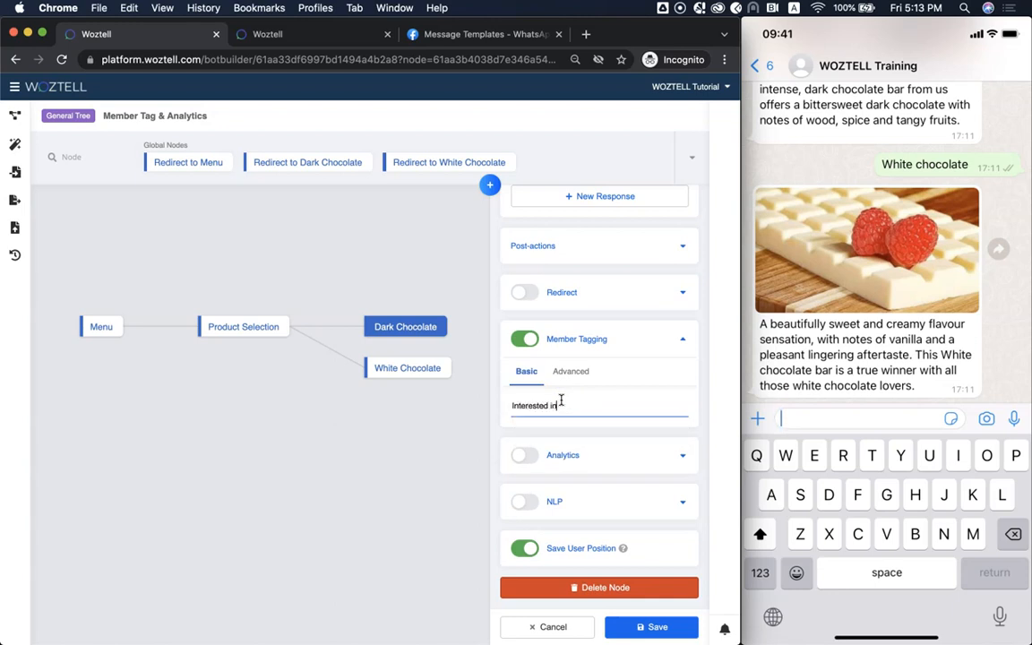
pyautogui.write('Dark Chocolate')
pyautogui.press('Return')
pyautogui.click(639, 624)
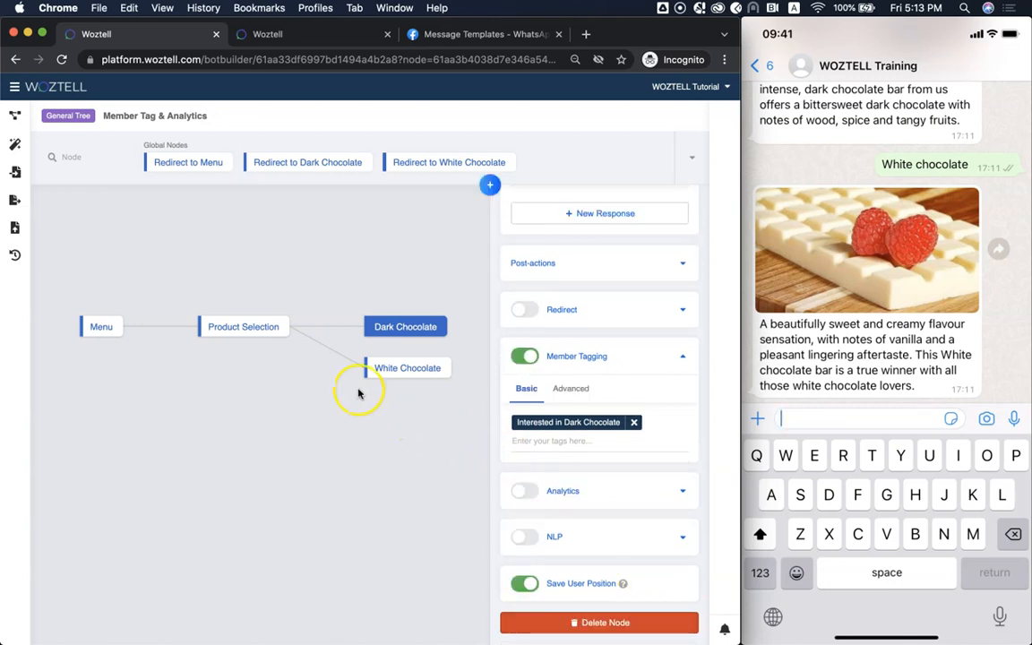
# Open the Members page in a new browser tab and review the tags on the listed members.
pyautogui.click(14, 86)
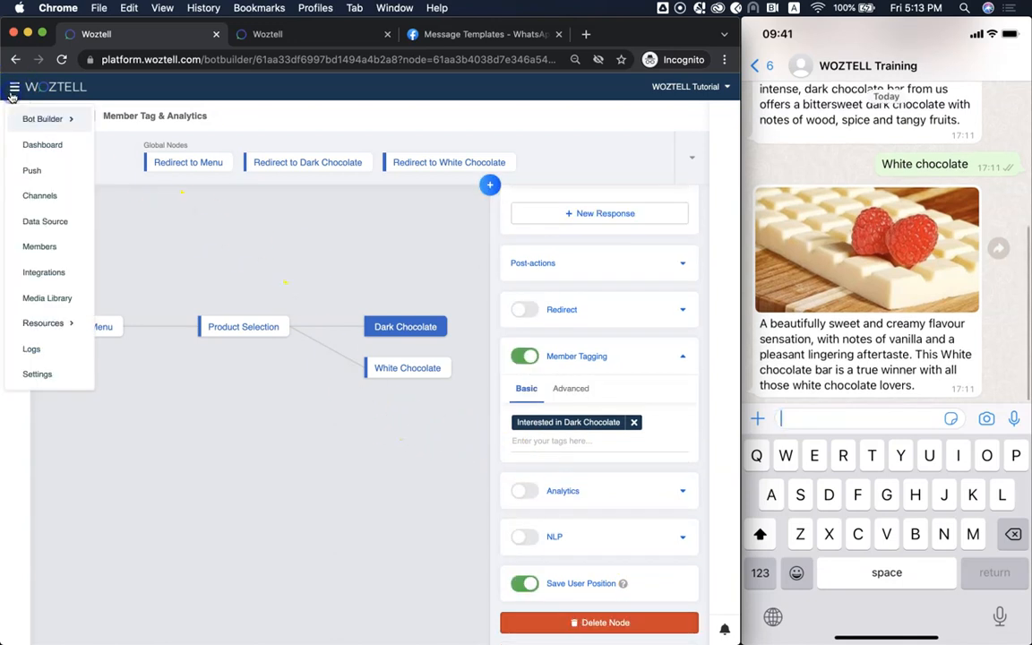
pyautogui.rightClick(66, 247)
pyautogui.click(99, 250)
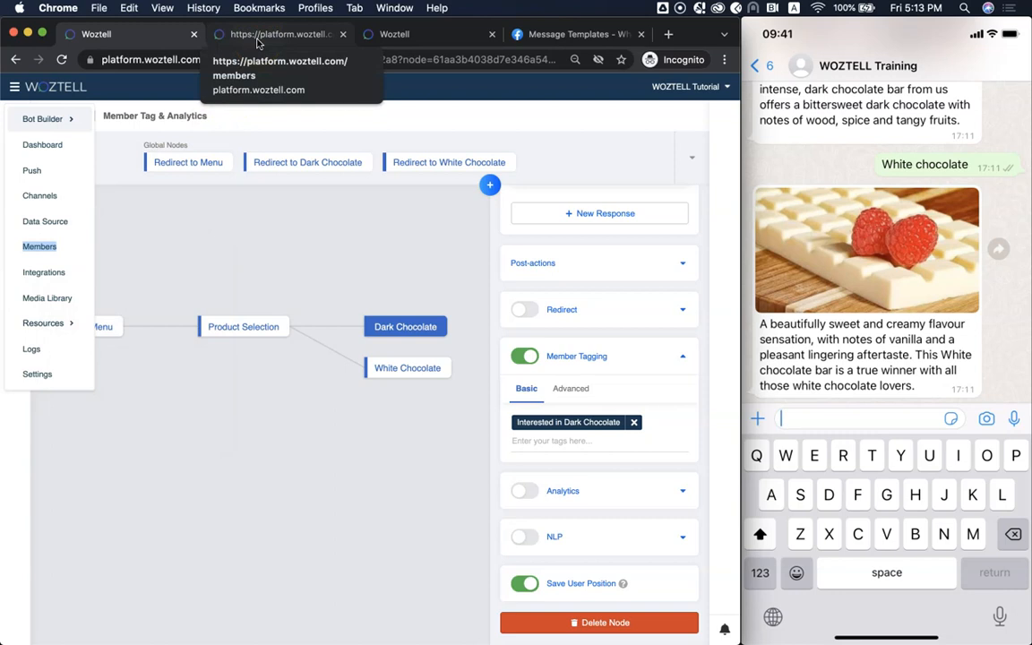
pyautogui.click(258, 36)
pyautogui.click(261, 76)
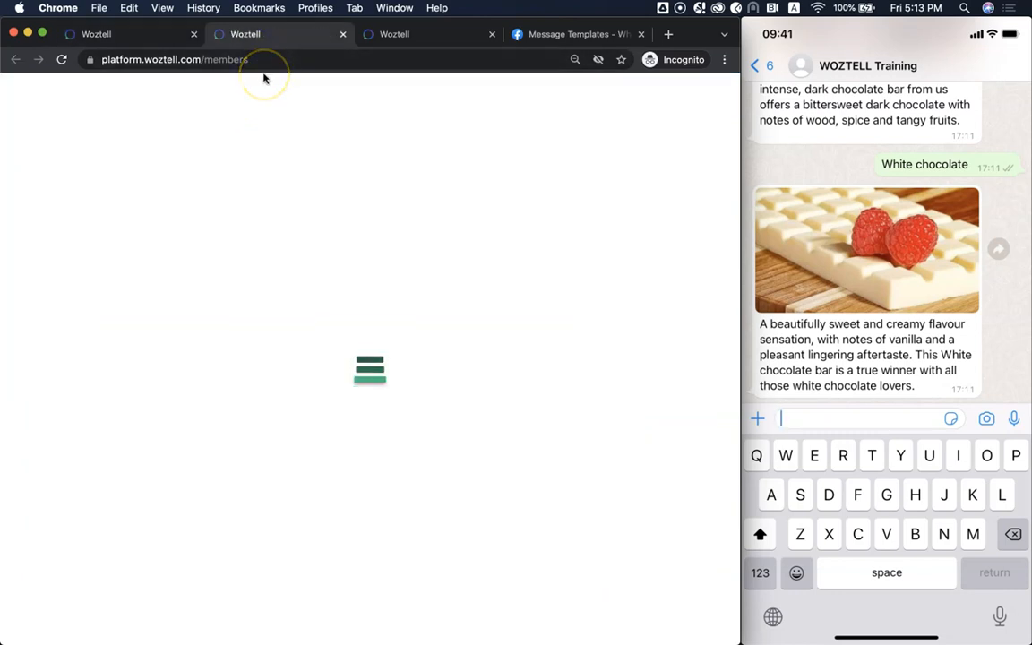
pyautogui.click(228, 142)
pyautogui.click(169, 339)
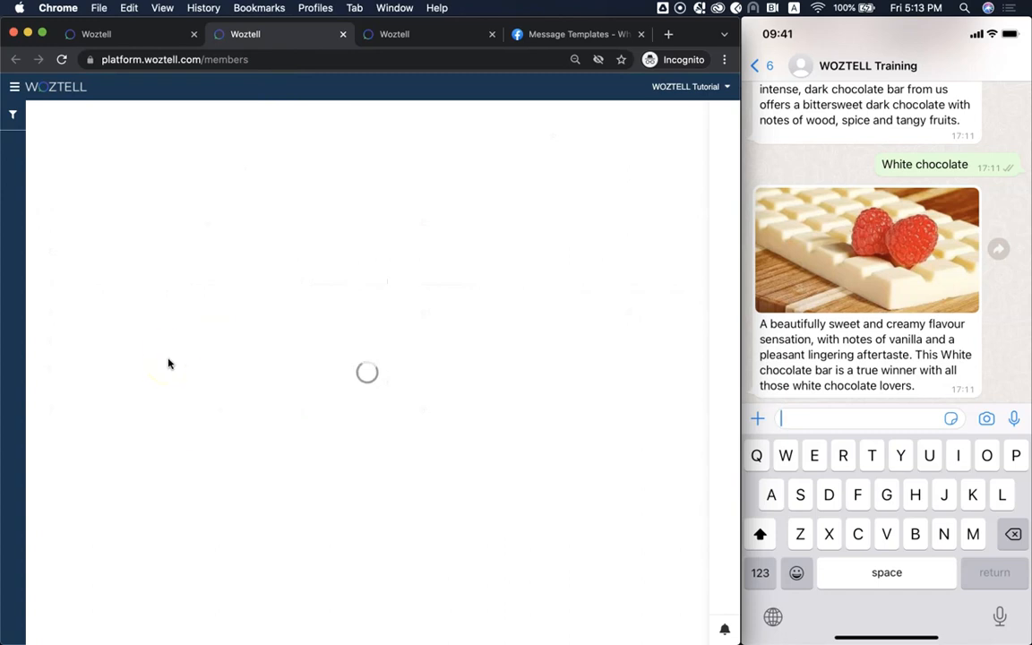
pyautogui.click(169, 328)
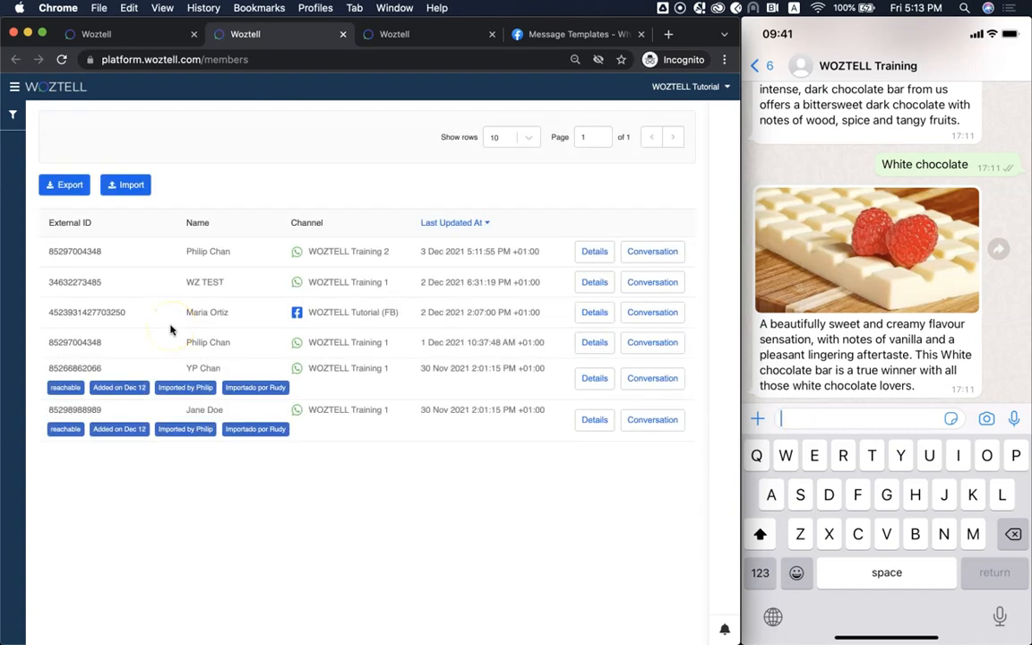
pyautogui.click(54, 387)
pyautogui.moveTo(54, 387); pyautogui.dragTo(279, 387)
pyautogui.click(225, 476)
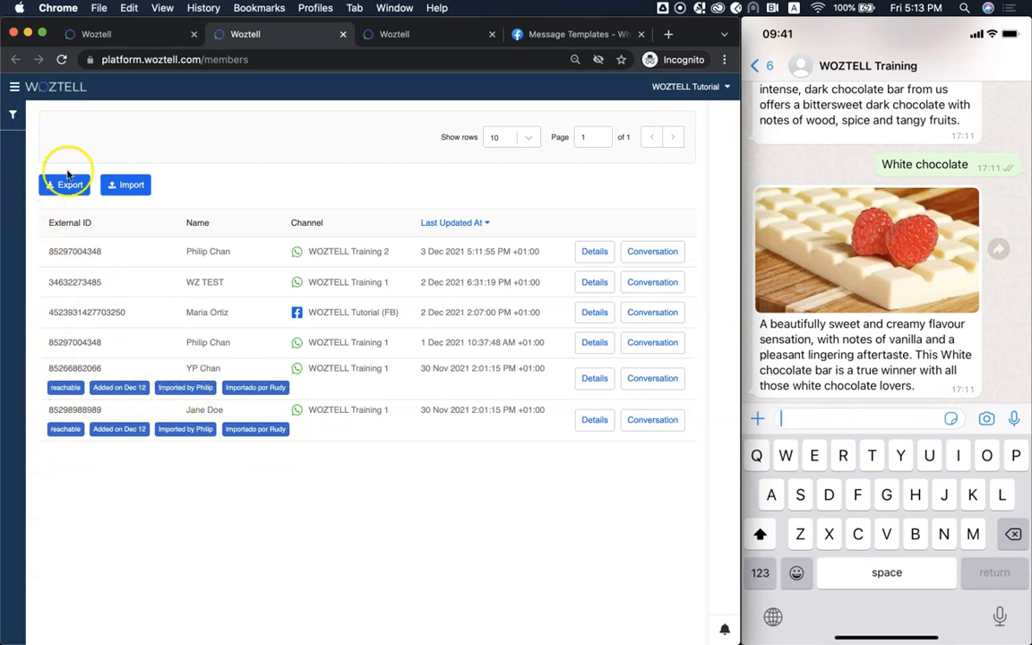
# Filter the member list by the WOZTELL Training 2 channel.
pyautogui.click(12, 115)
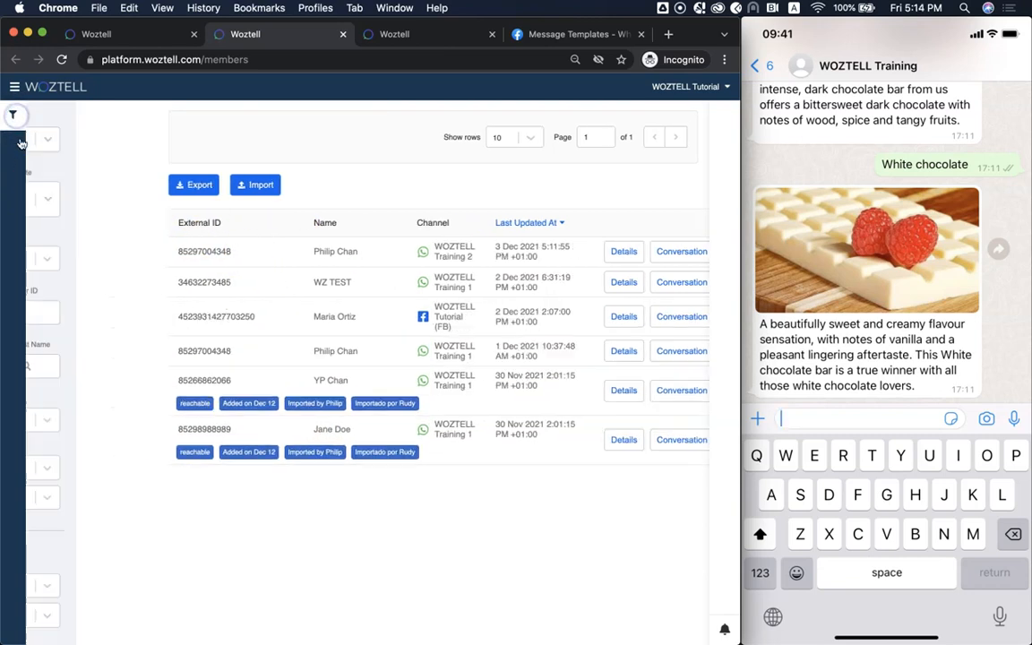
pyautogui.click(104, 265)
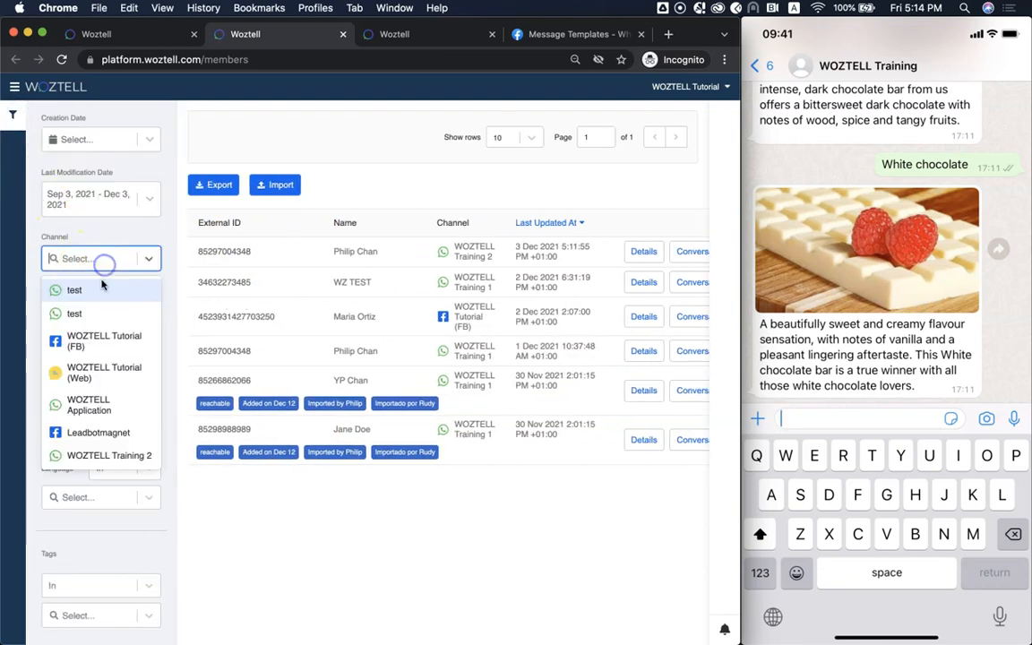
pyautogui.click(112, 455)
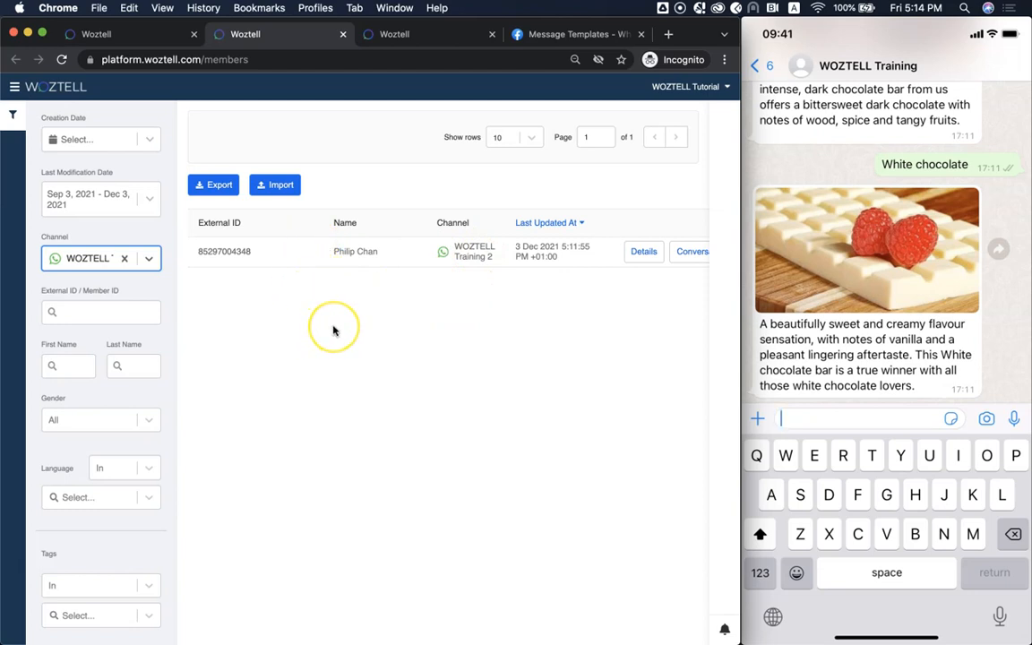
# Send "Dark chocolate" in the WhatsApp chat, and reload the Members page to check the WOZTELL Training 2 member's tags.
pyautogui.write('Dark chocolate')
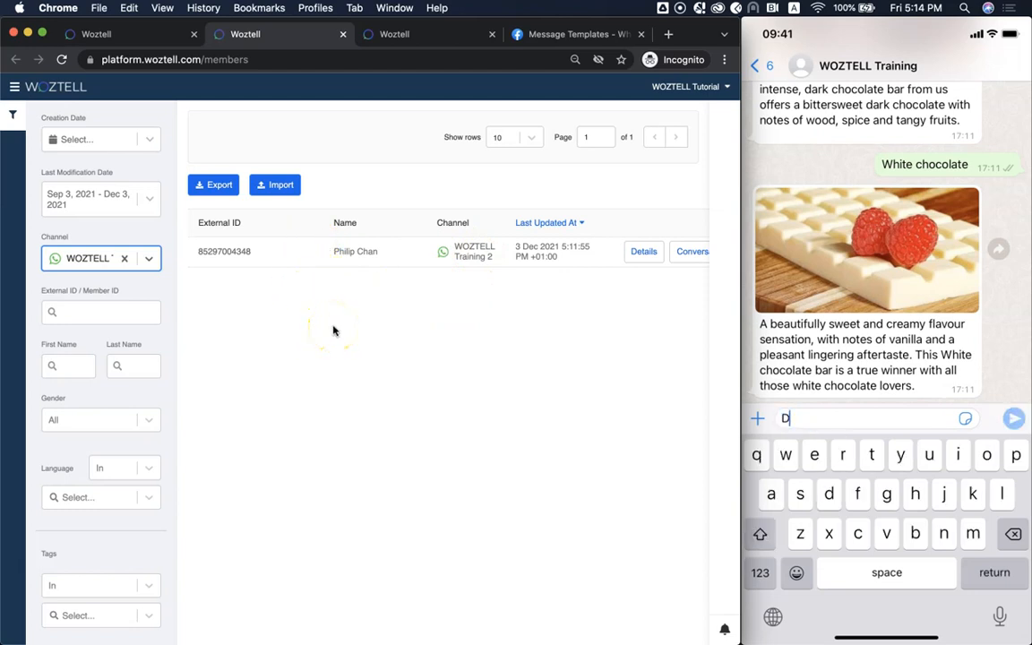
pyautogui.press('Return')
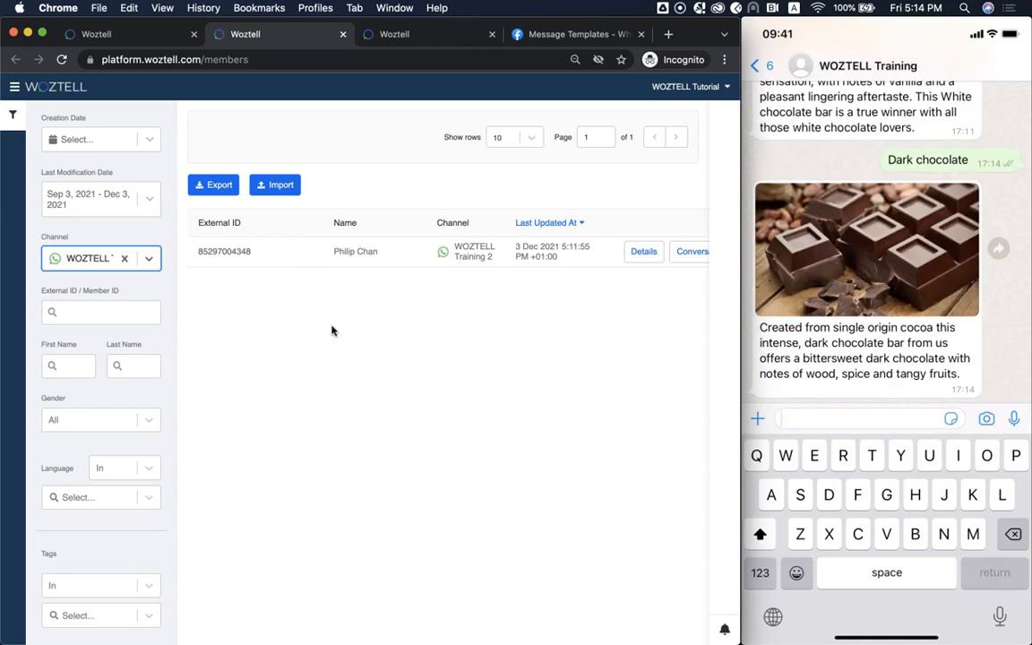
pyautogui.click(62, 59)
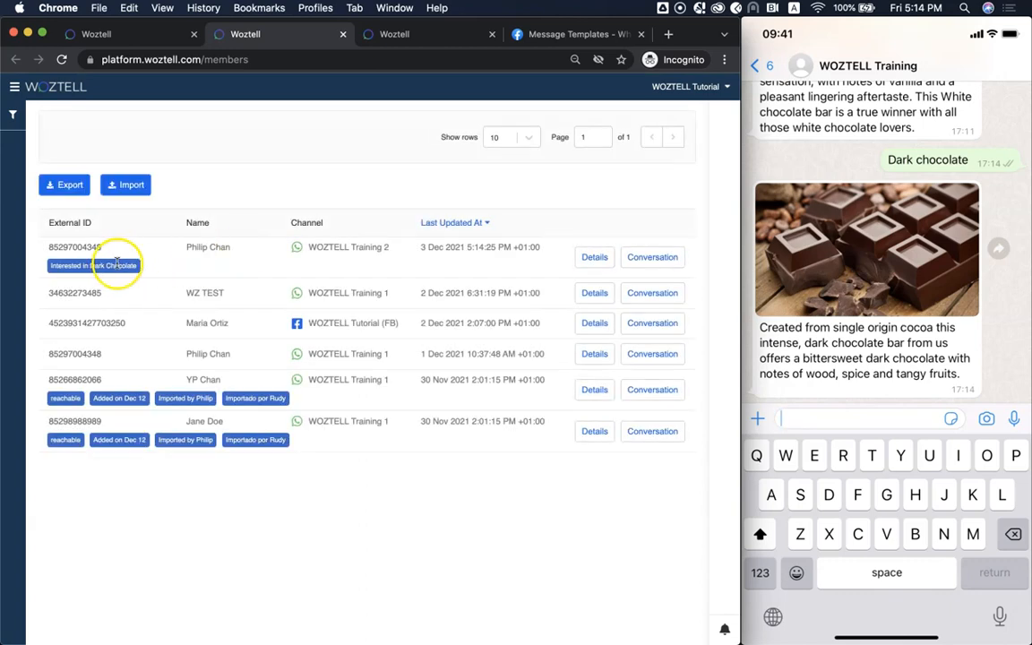
pyautogui.tripleClick(114, 265)
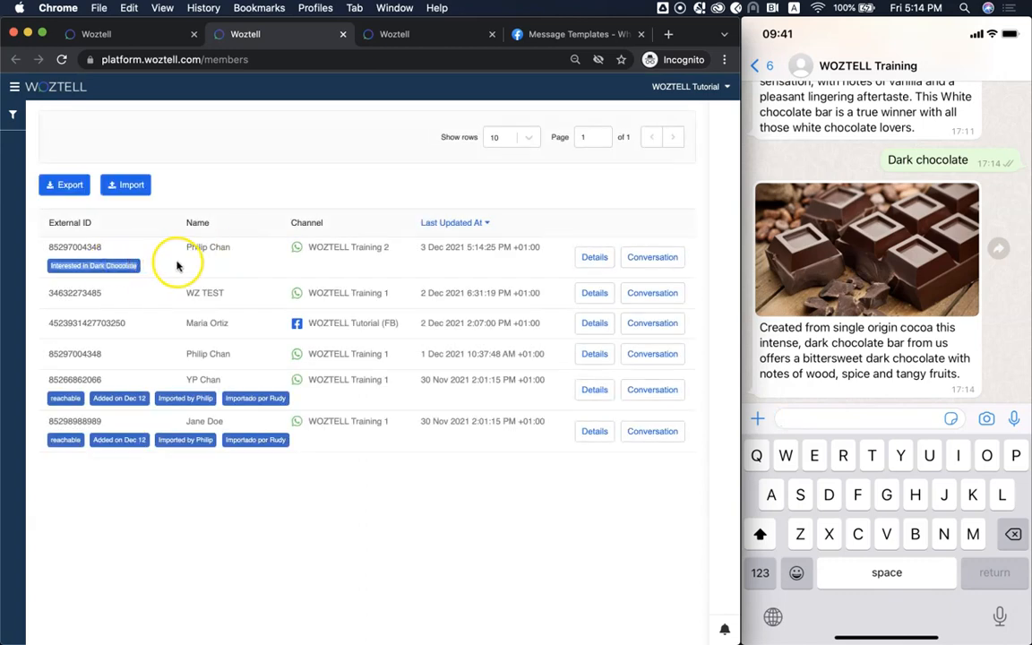
pyautogui.click(116, 265)
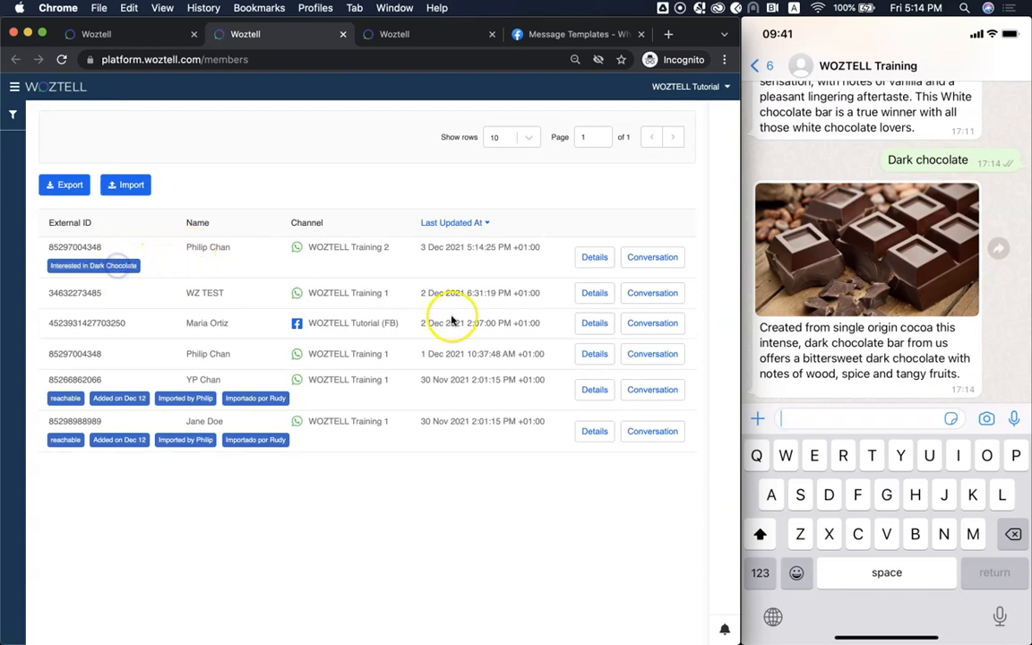
# Inspect the tags in the WOZTELL Training 2 member's details, and close the details.
pyautogui.click(583, 266)
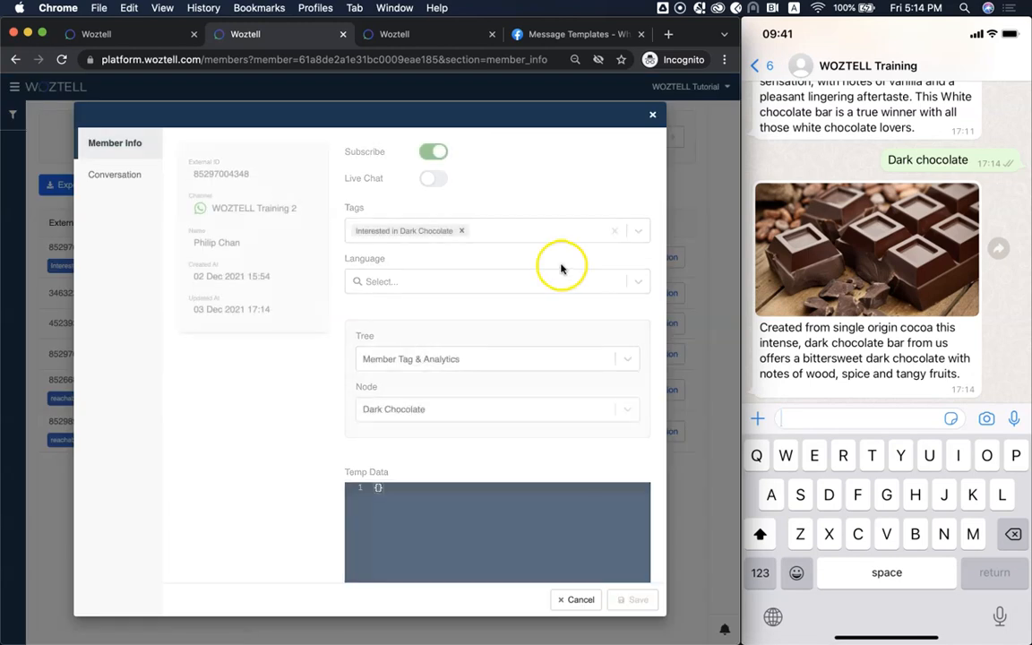
pyautogui.click(492, 231)
pyautogui.click(534, 195)
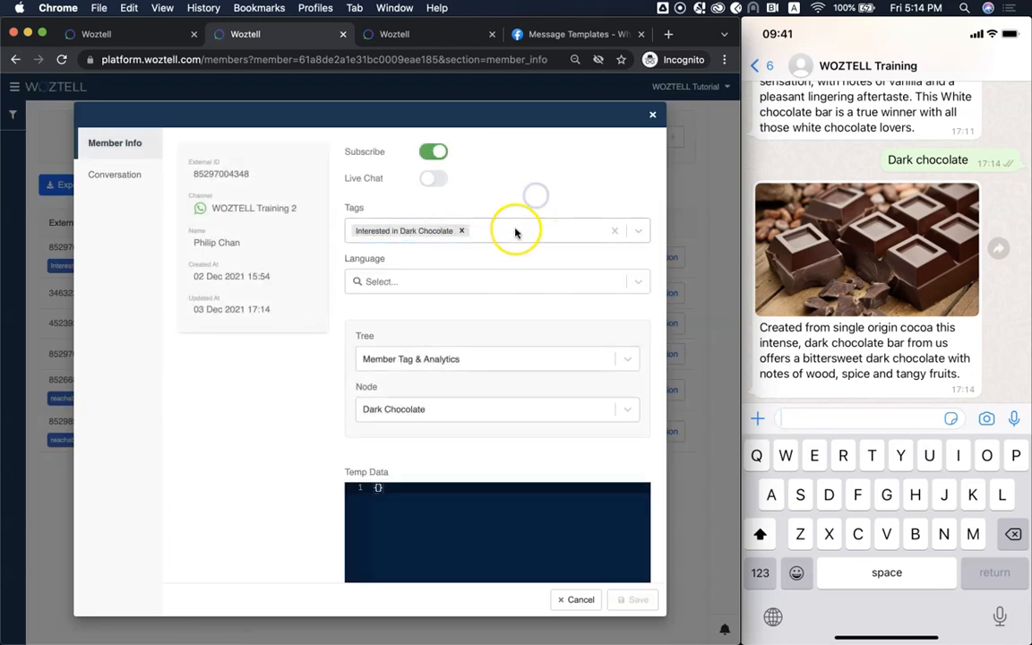
pyautogui.click(653, 113)
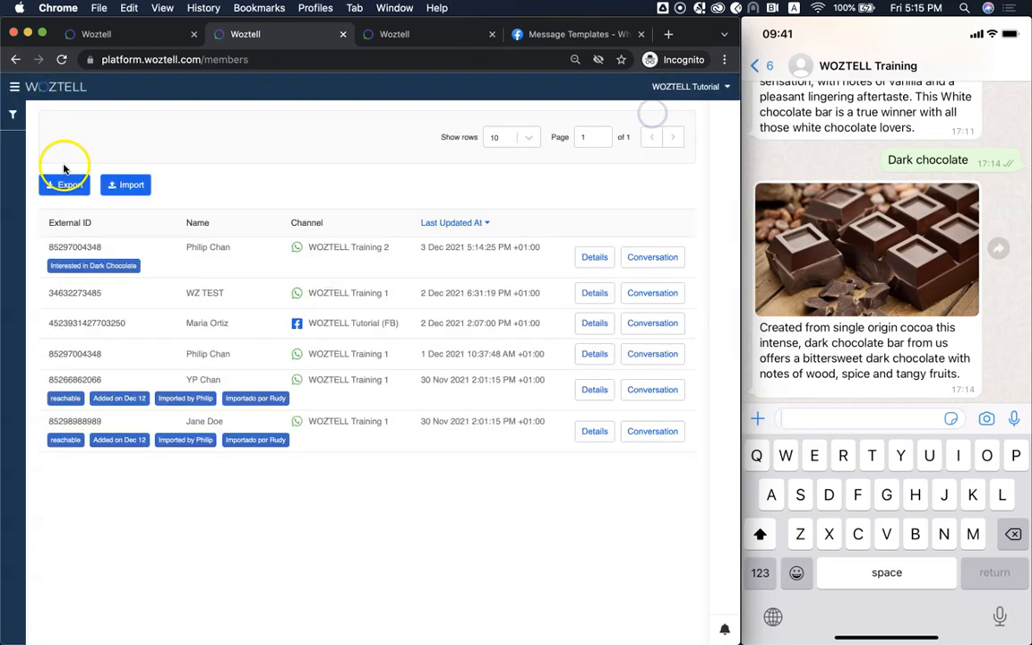
# Filter the member list by the tag "Interested in Dark Chocolate".
pyautogui.click(13, 115)
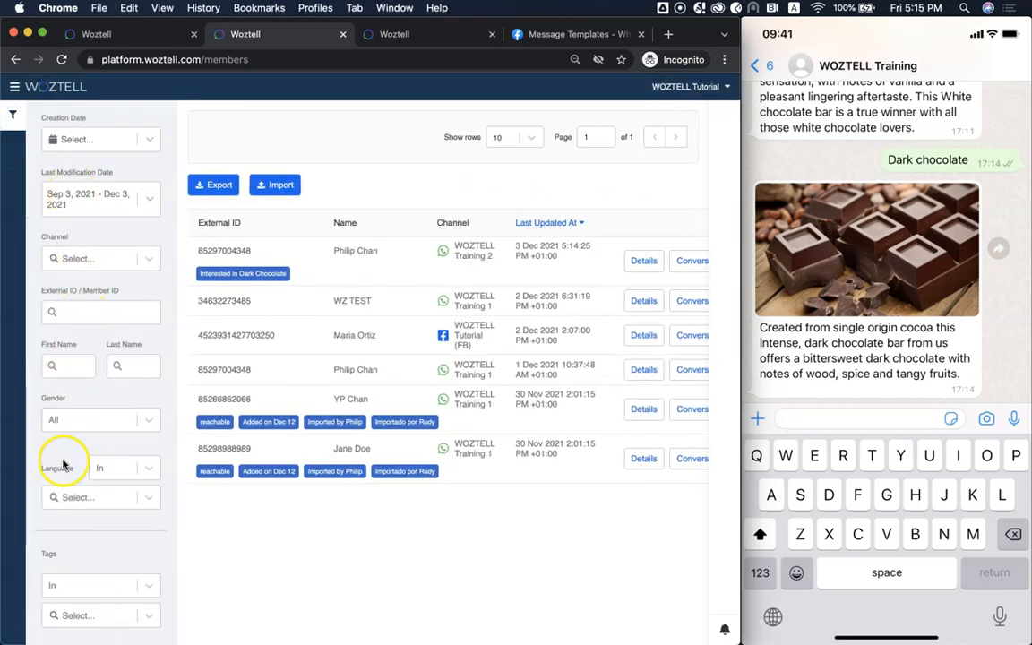
pyautogui.scroll(-3, 63, 470)
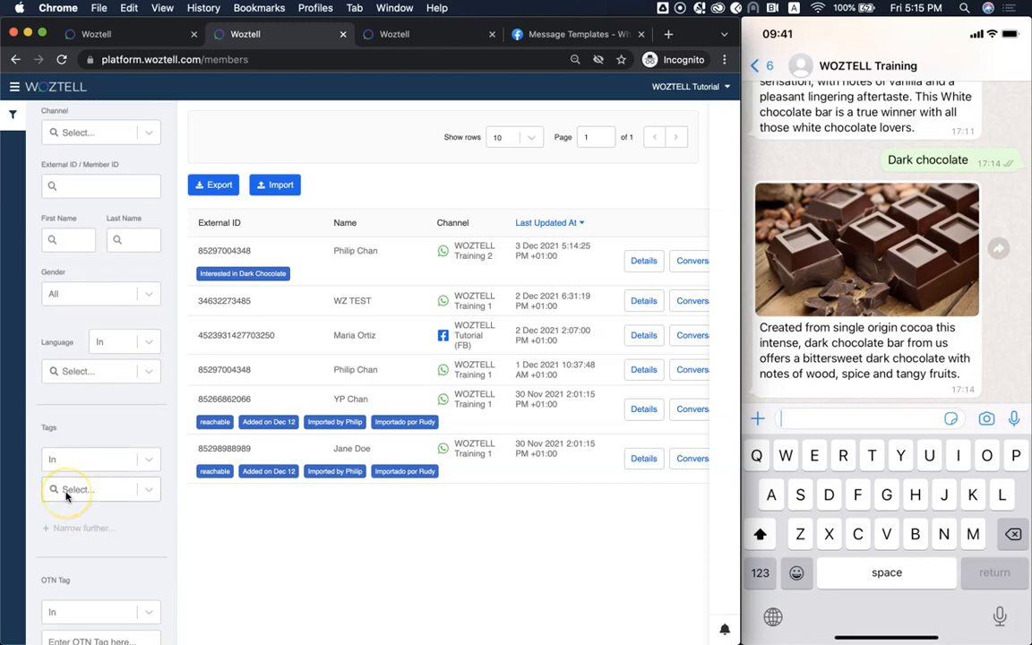
pyautogui.click(65, 492)
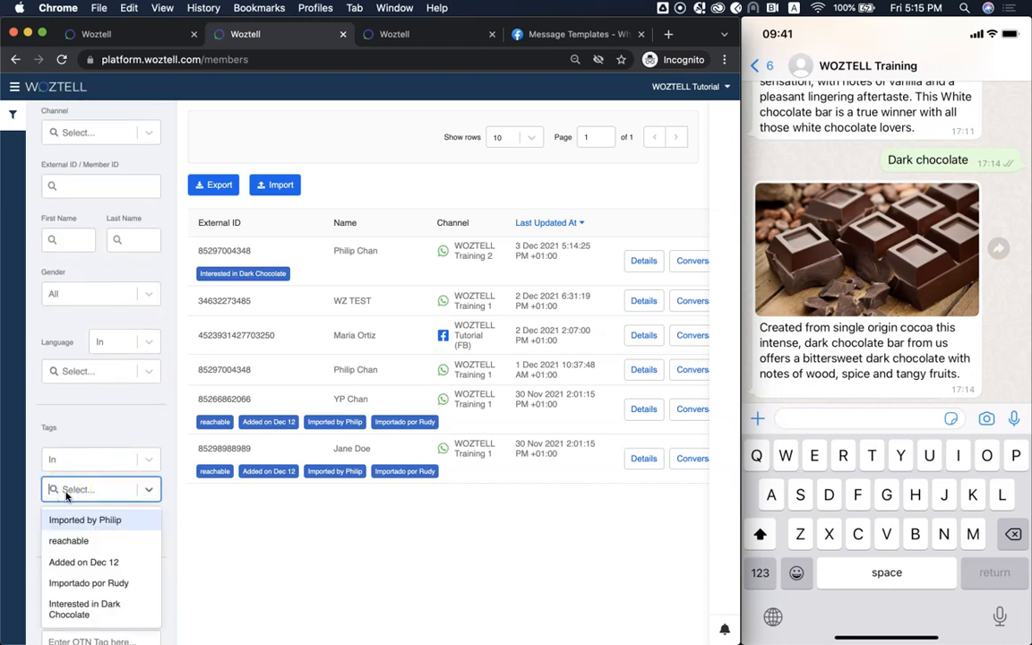
pyautogui.write('Intere')
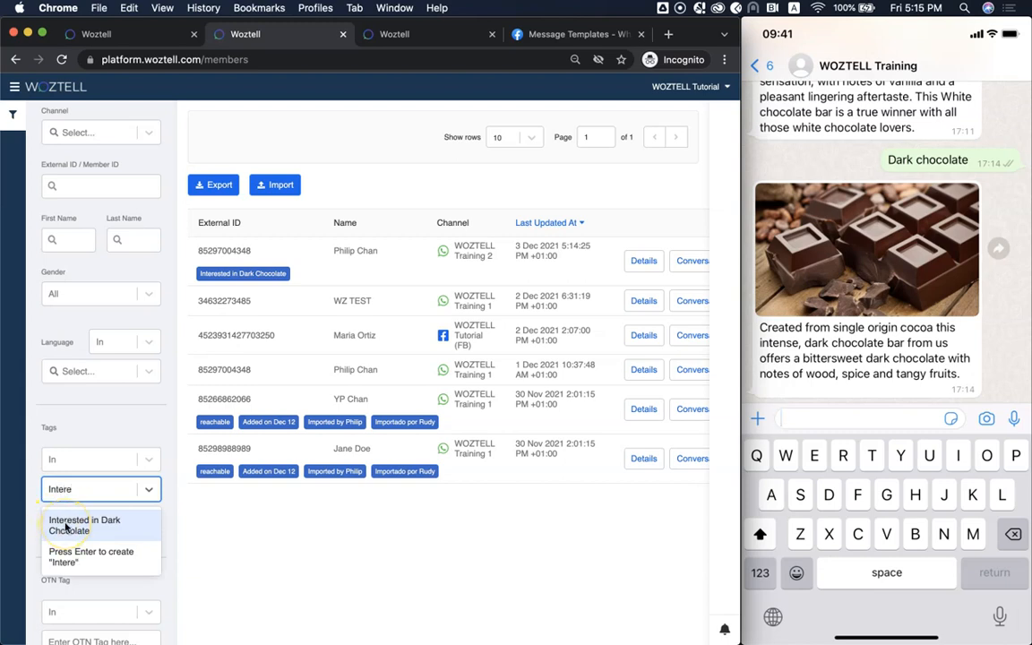
pyautogui.click(65, 527)
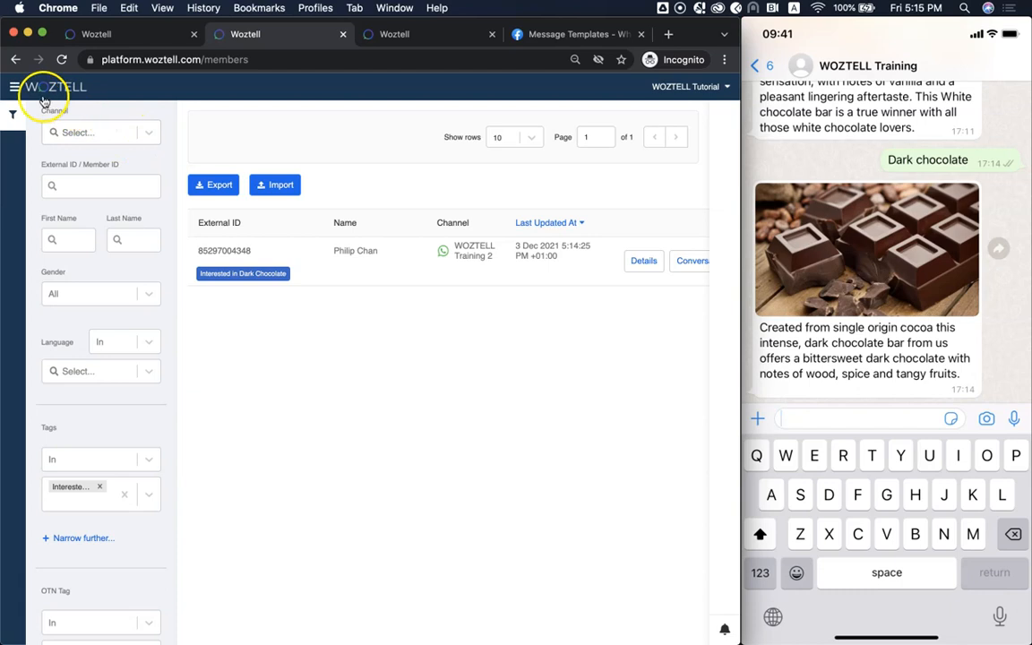
# On the Push page, create a new audience named "Interested In Dark Chocolate" for the WOZTELL Training 2 channel.
pyautogui.click(14, 86)
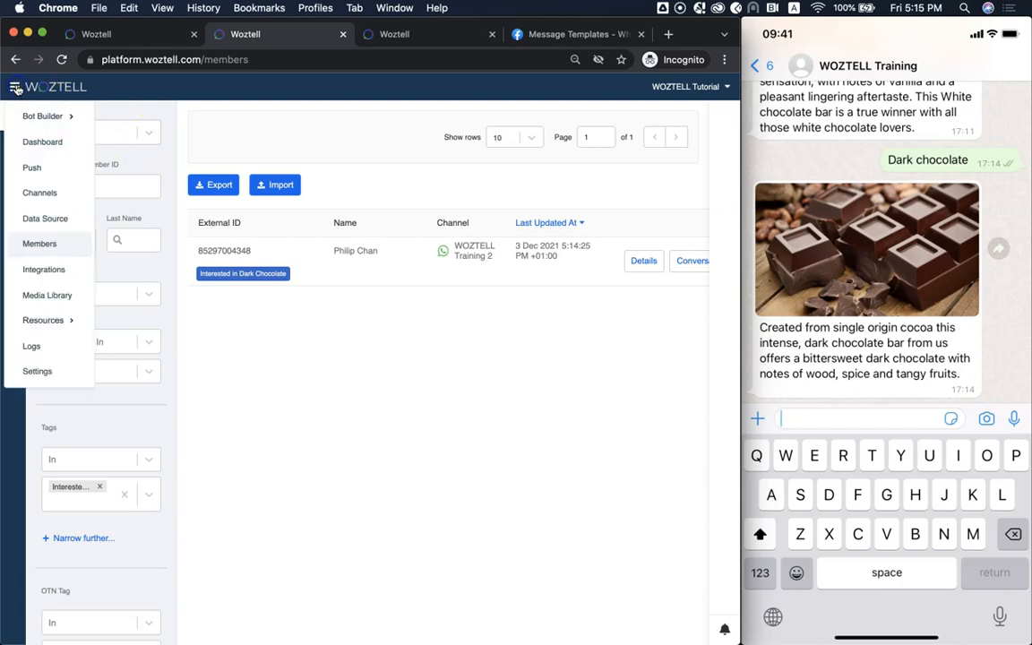
pyautogui.click(43, 168)
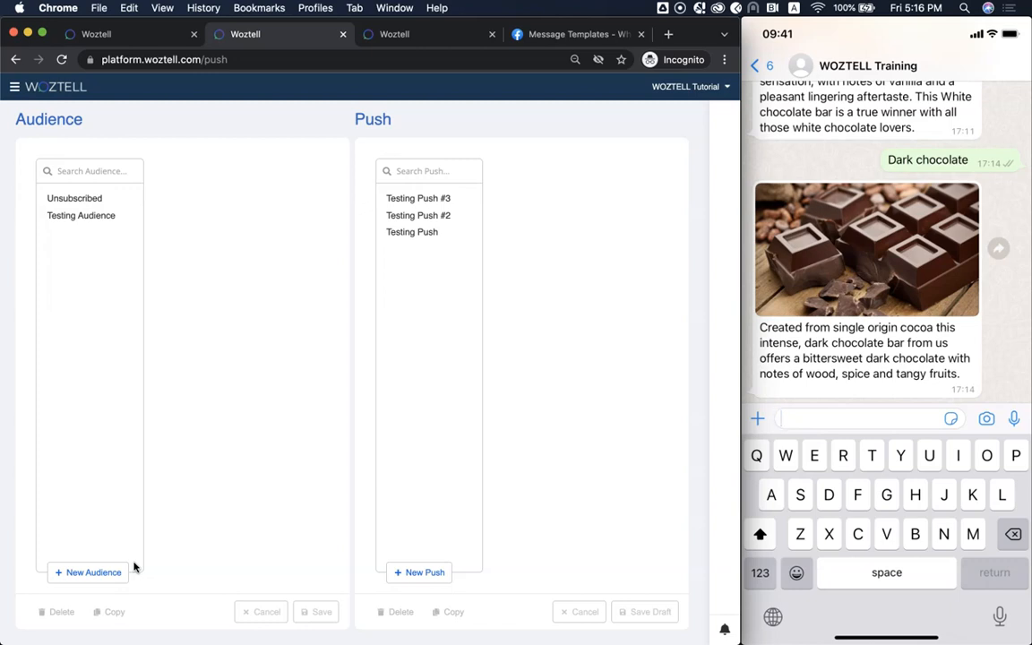
pyautogui.click(105, 574)
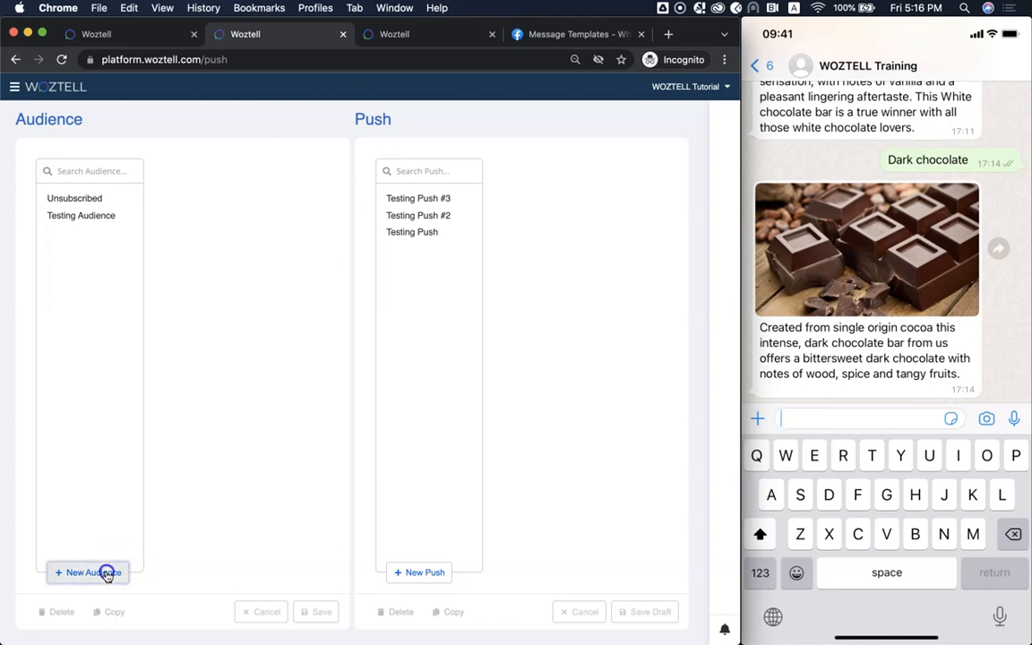
pyautogui.click(204, 216)
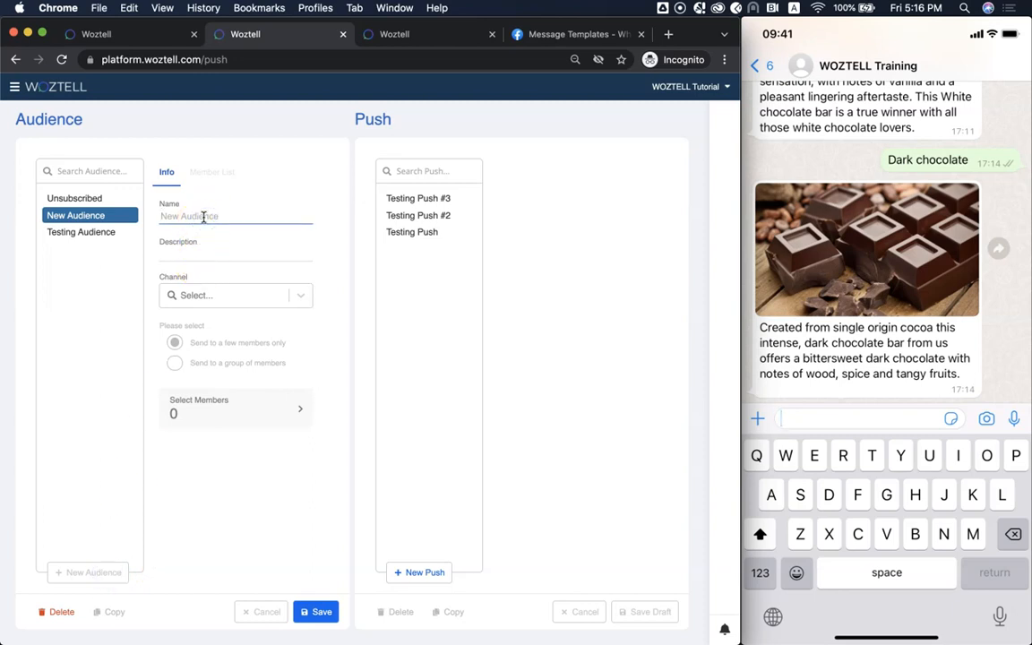
pyautogui.write('Interested In Dark Chocolate')
pyautogui.click(197, 295)
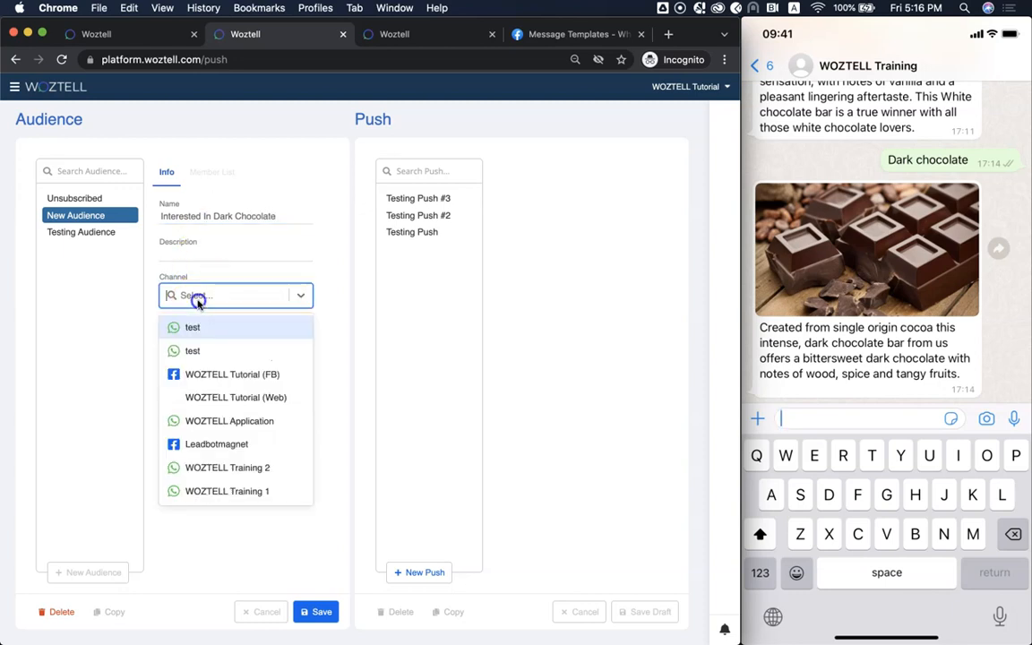
pyautogui.click(194, 466)
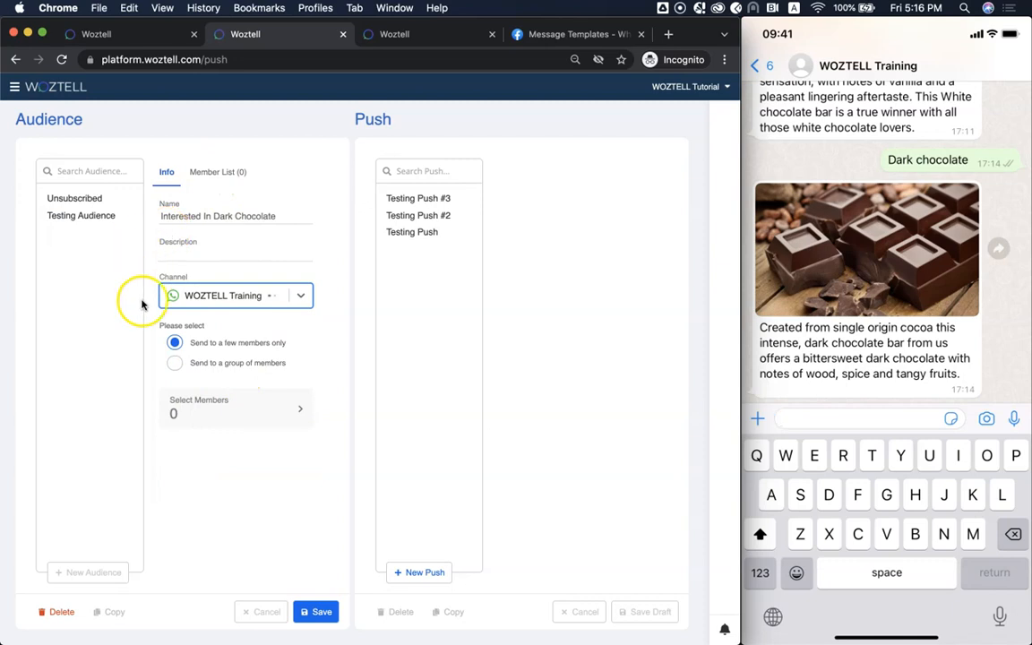
# Target the audience at a group of members with the criterion Tag In "Interested in Dark Chocolate", and check its member list.
pyautogui.click(199, 362)
pyautogui.click(195, 403)
pyautogui.click(217, 296)
pyautogui.click(191, 326)
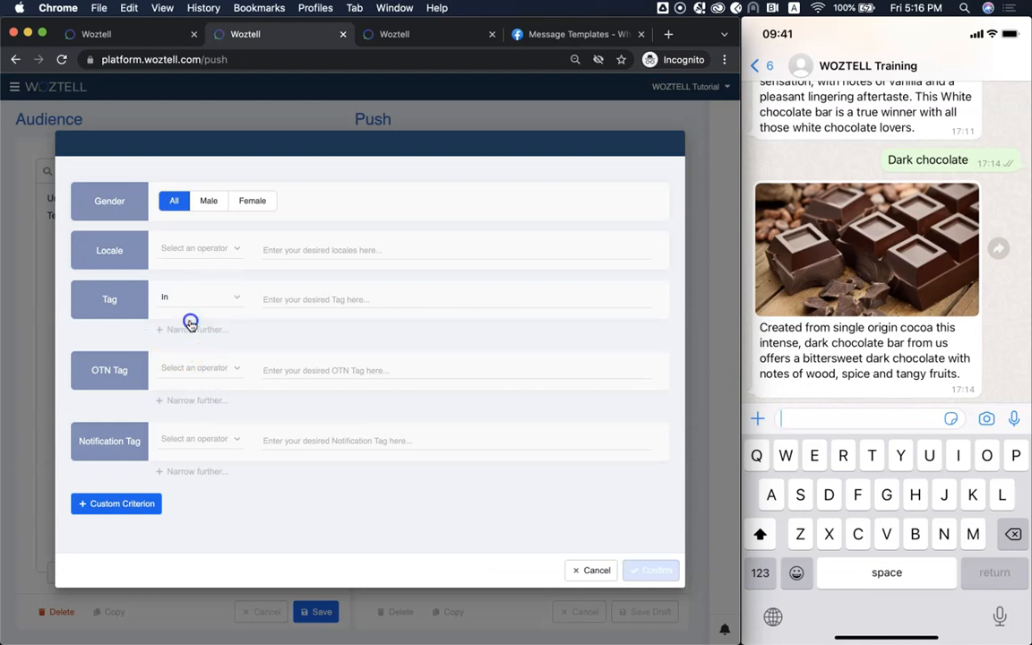
pyautogui.click(269, 299)
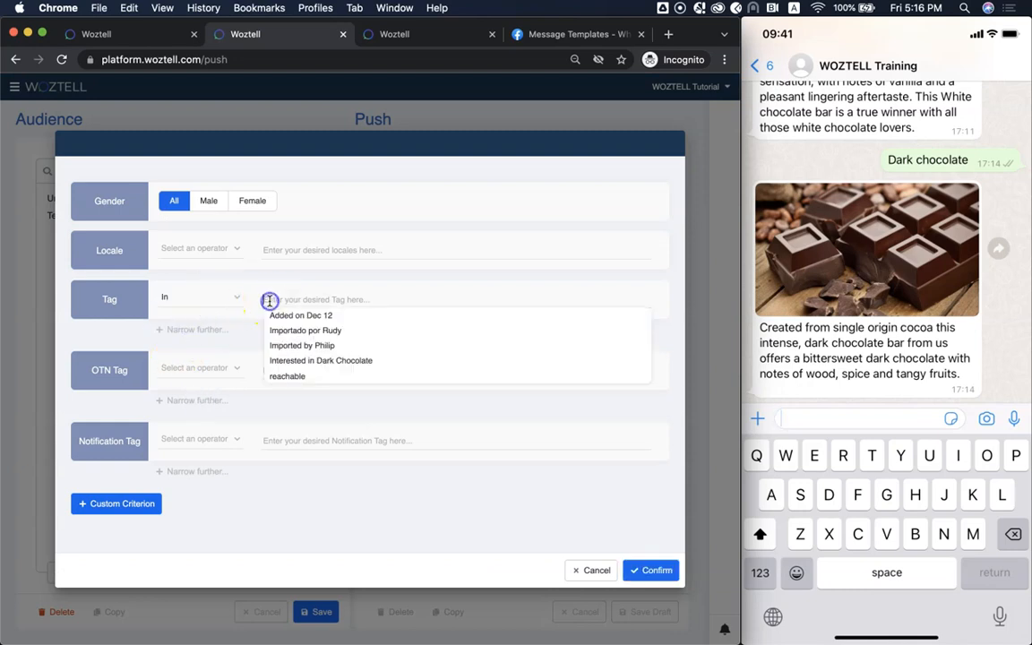
pyautogui.click(279, 361)
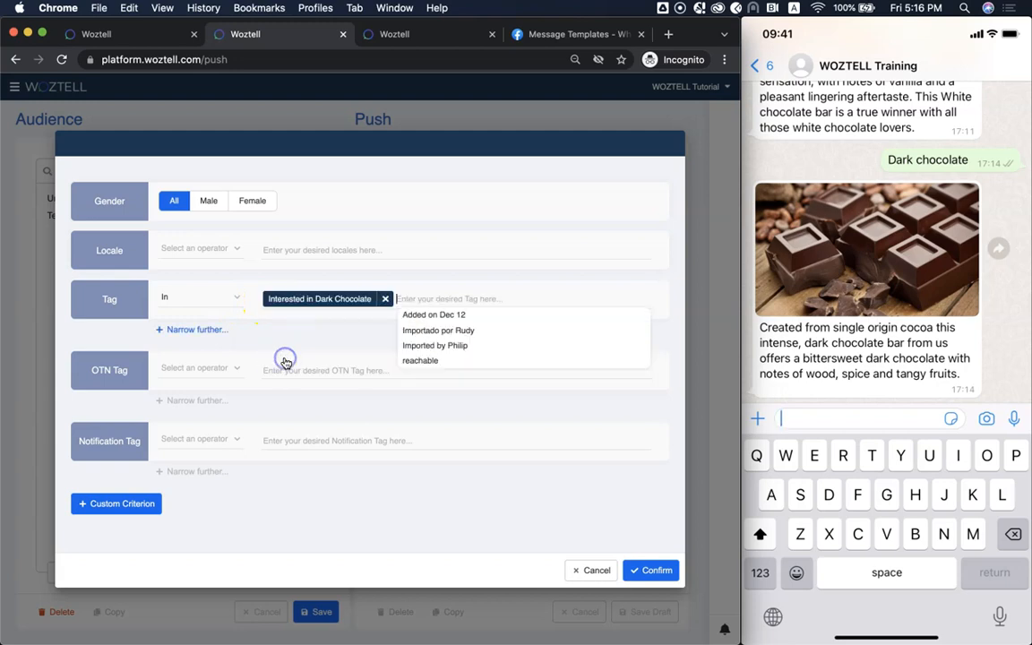
pyautogui.click(652, 570)
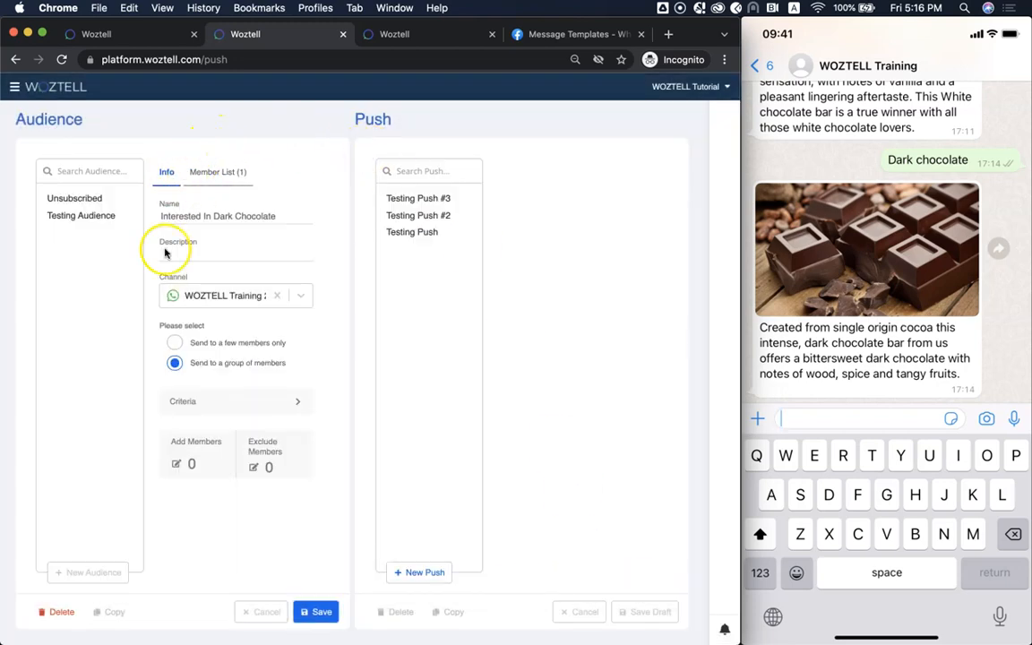
pyautogui.click(234, 171)
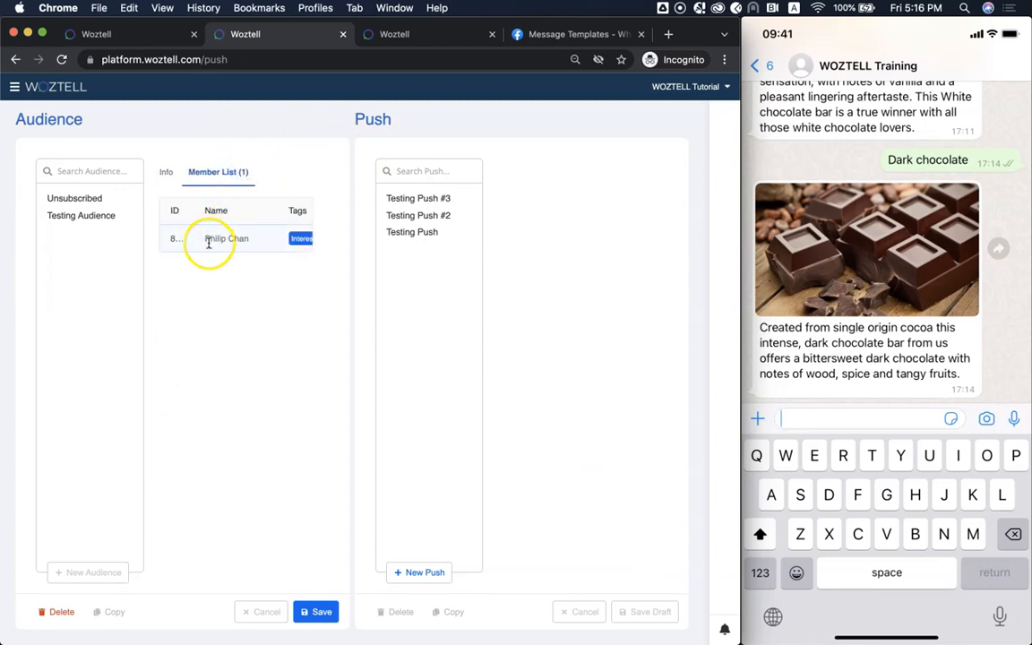
pyautogui.click(169, 172)
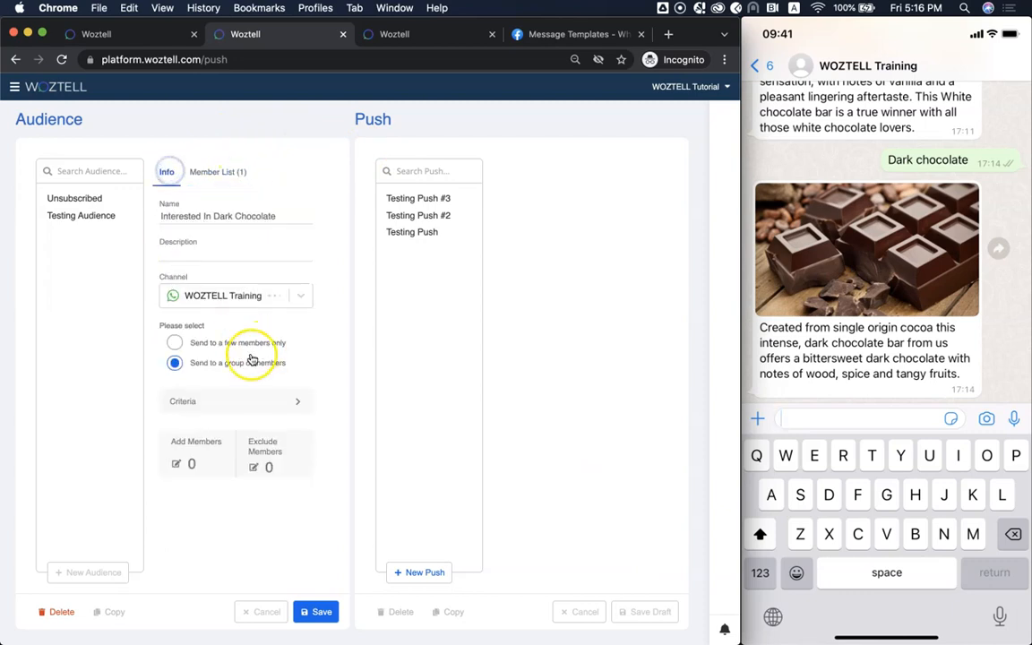